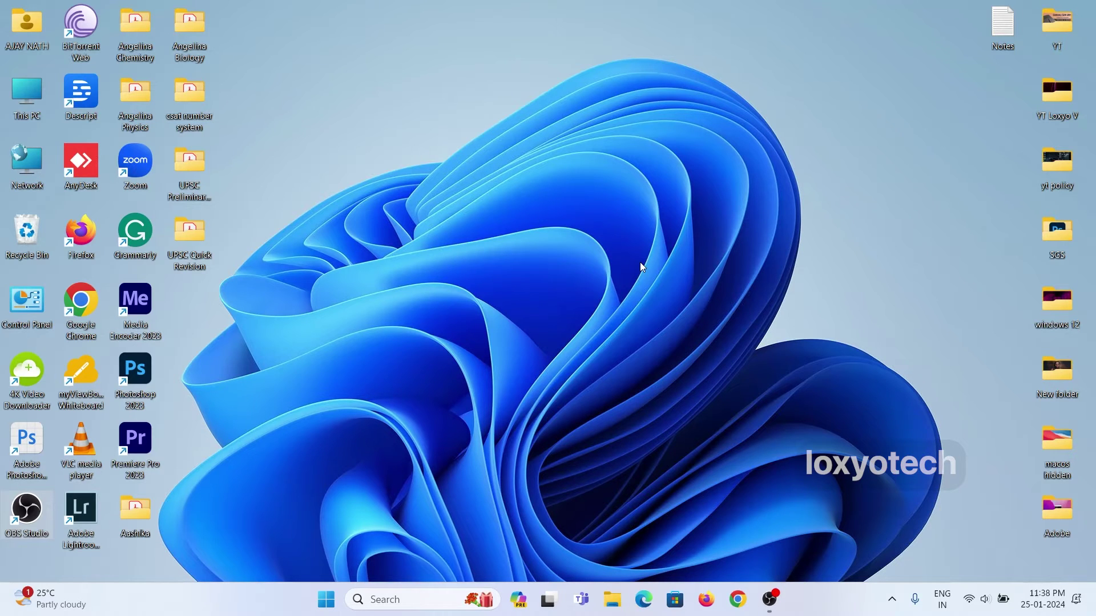
Step: Refresh the desktop, then connect to the shared HP LaserJet in the network accounts folder
right_click(508, 228)
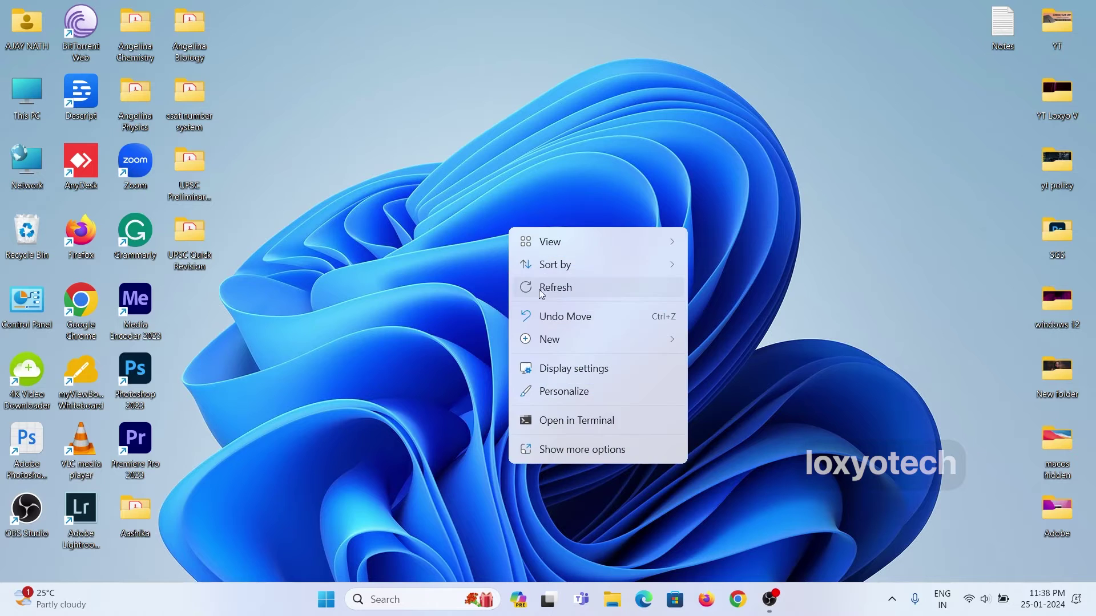
left_click(538, 288)
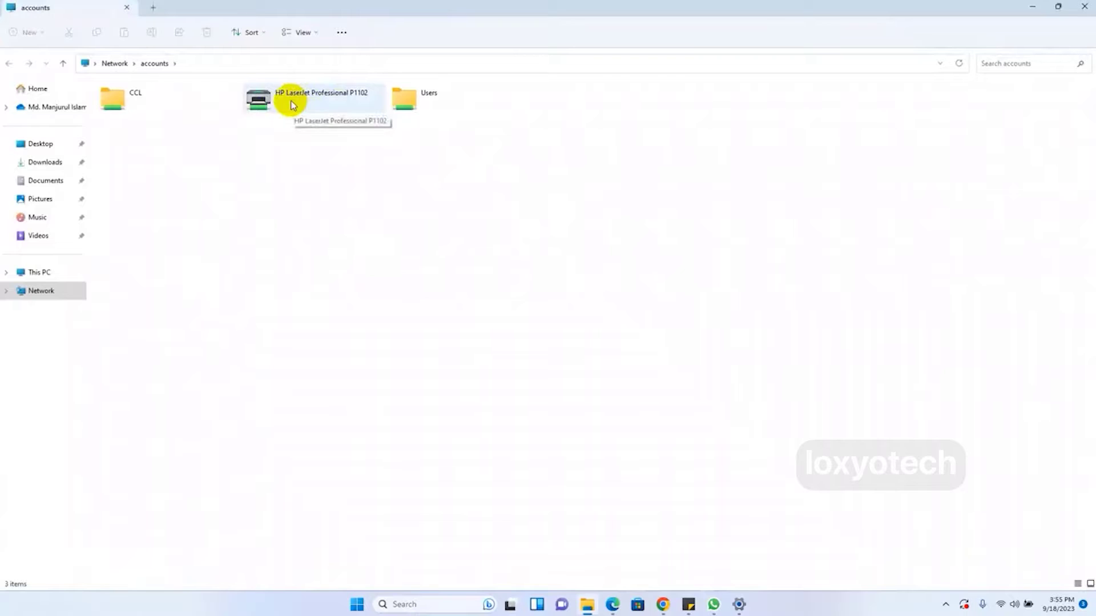
left_click(291, 102)
double_click(292, 103)
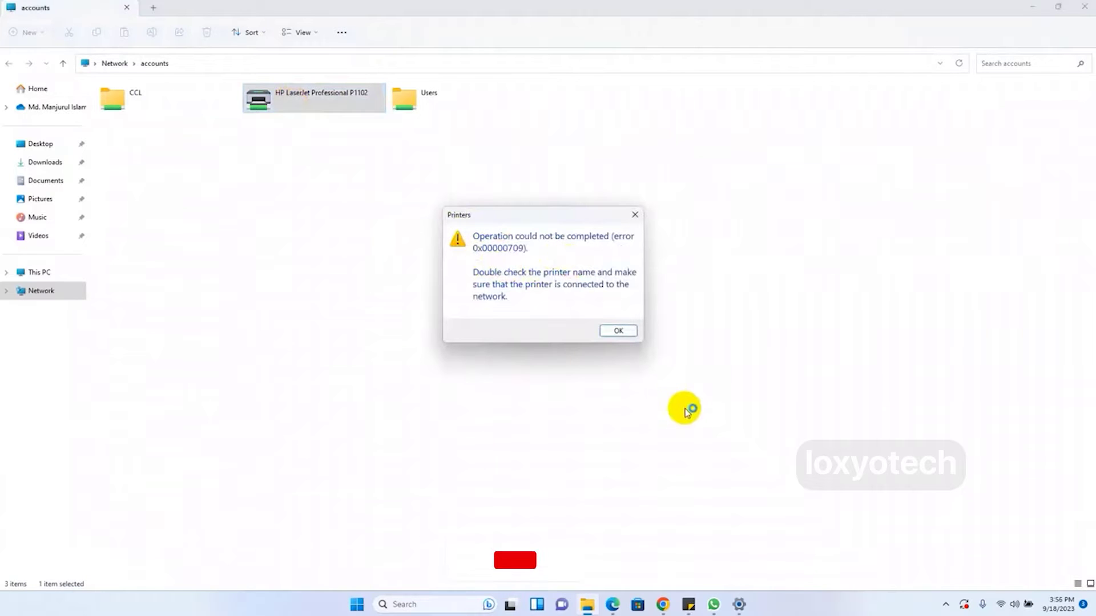
Step: Dismiss the 0x00000709 printer connection error
left_click(618, 331)
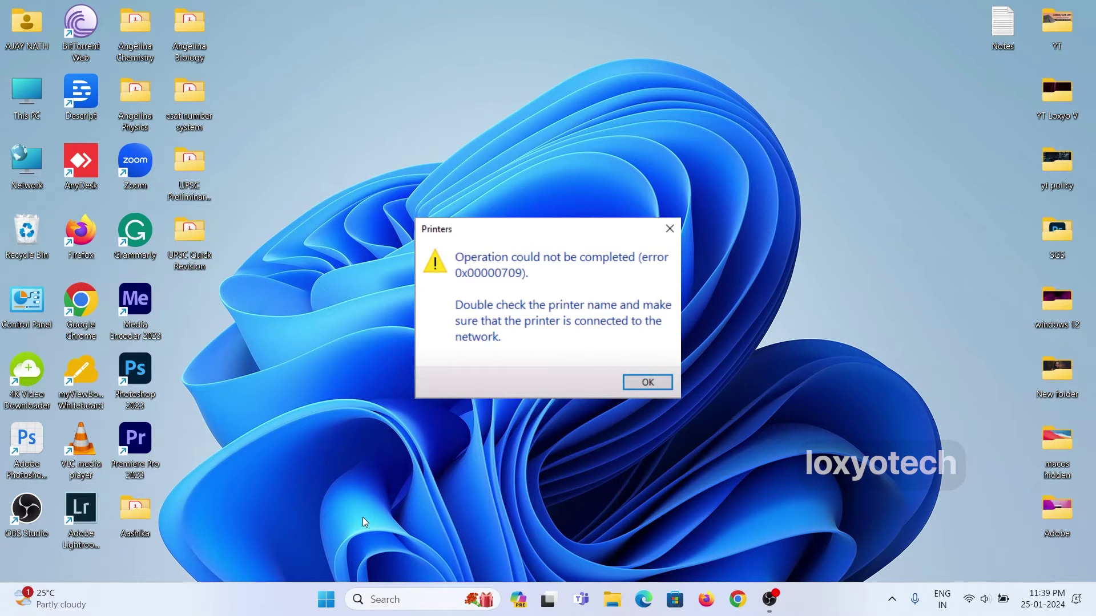
Step: Close the printer error and search the Start menu for gpedit.msc
key("Return")
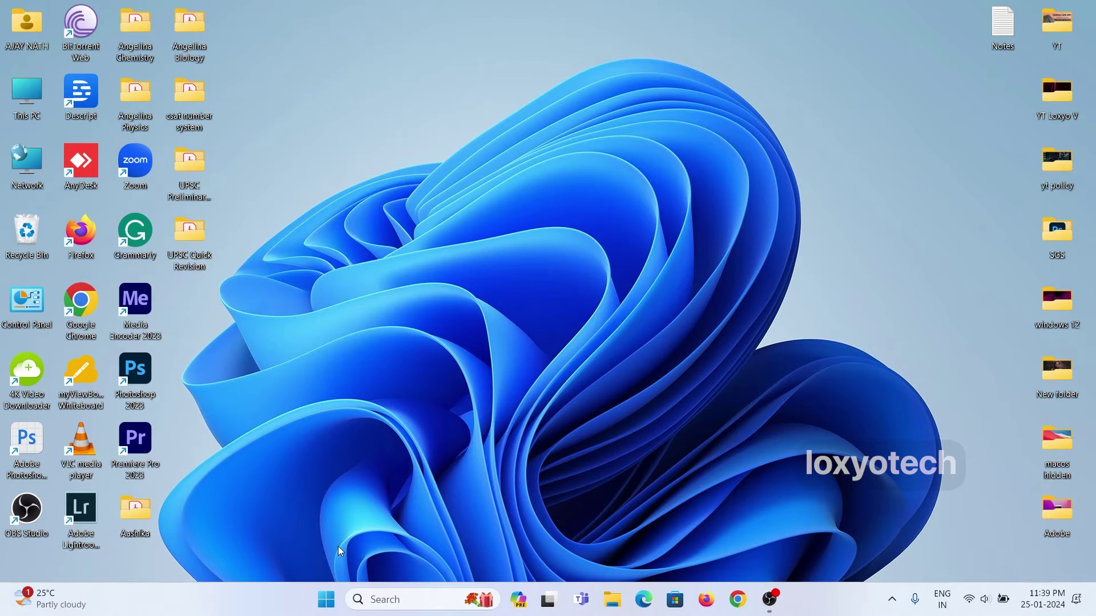
left_click(333, 597)
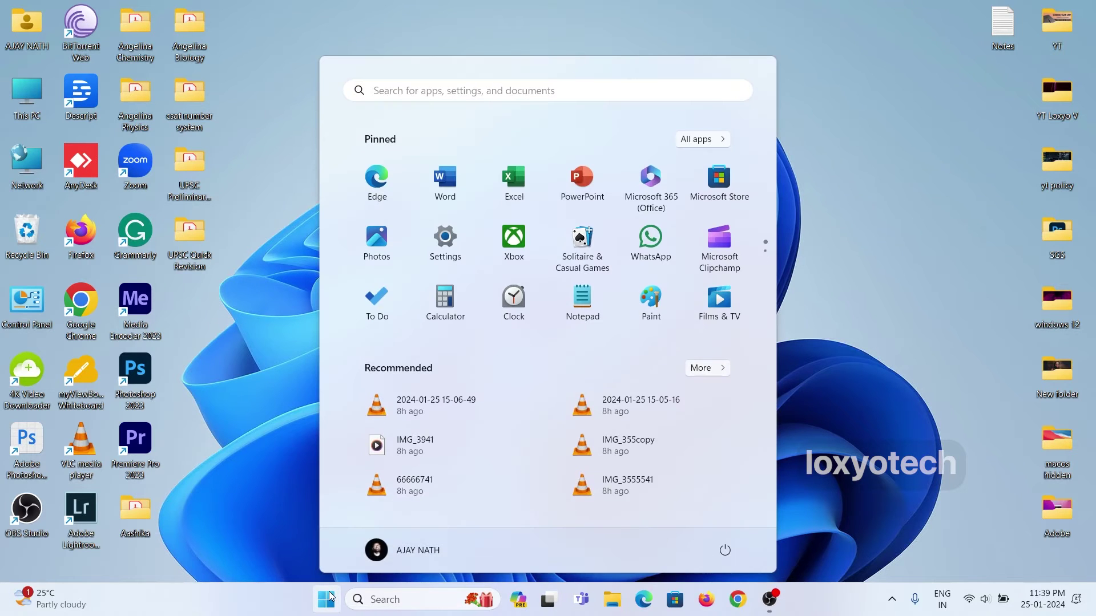
left_click(396, 93)
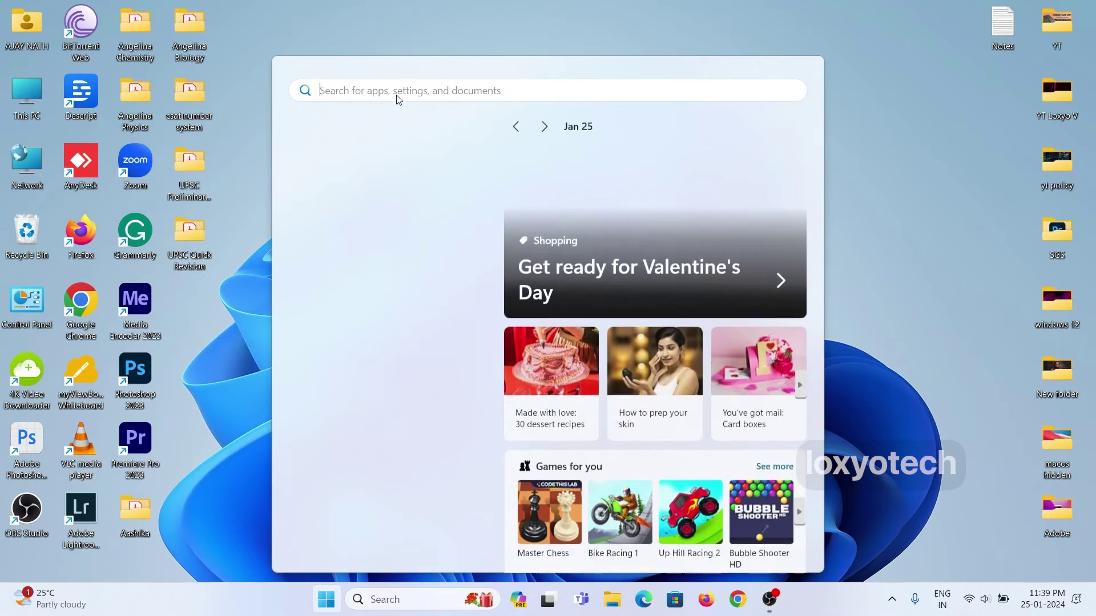
type("gpe")
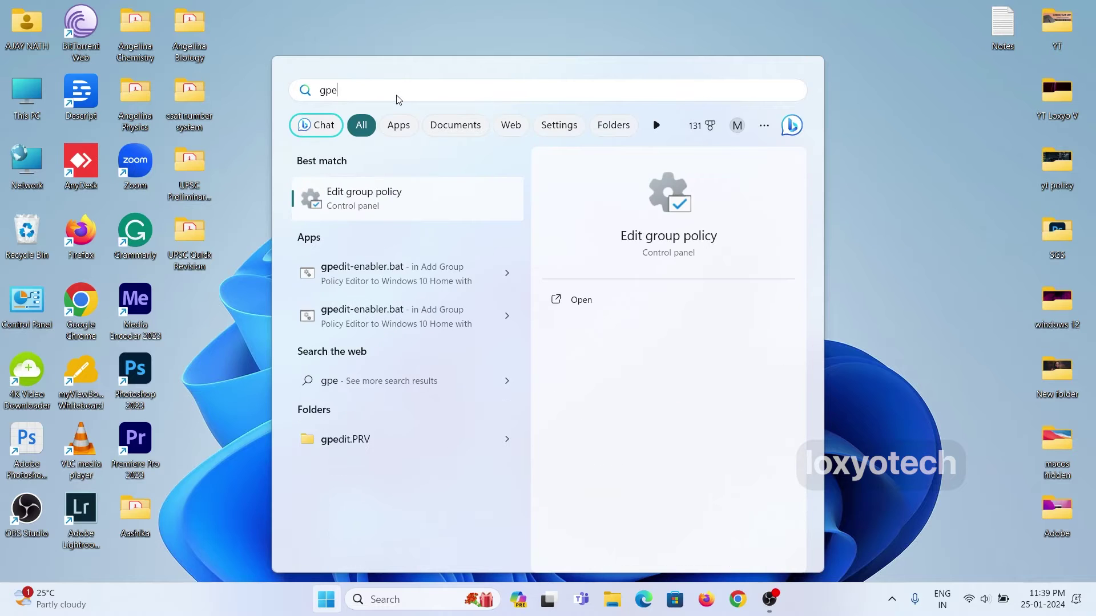
type("dit")
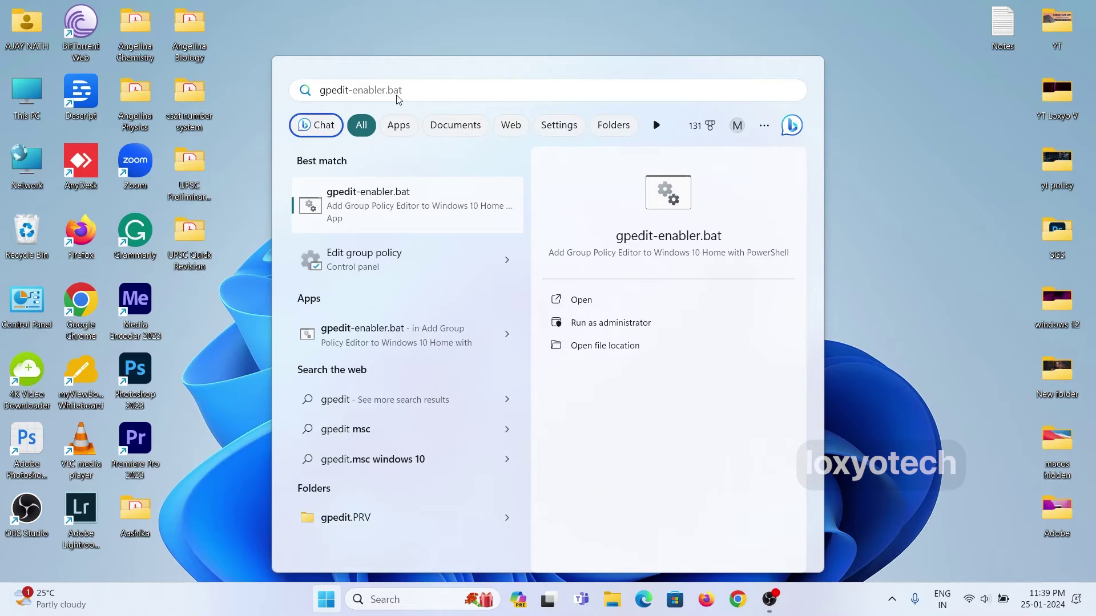
type(".ms")
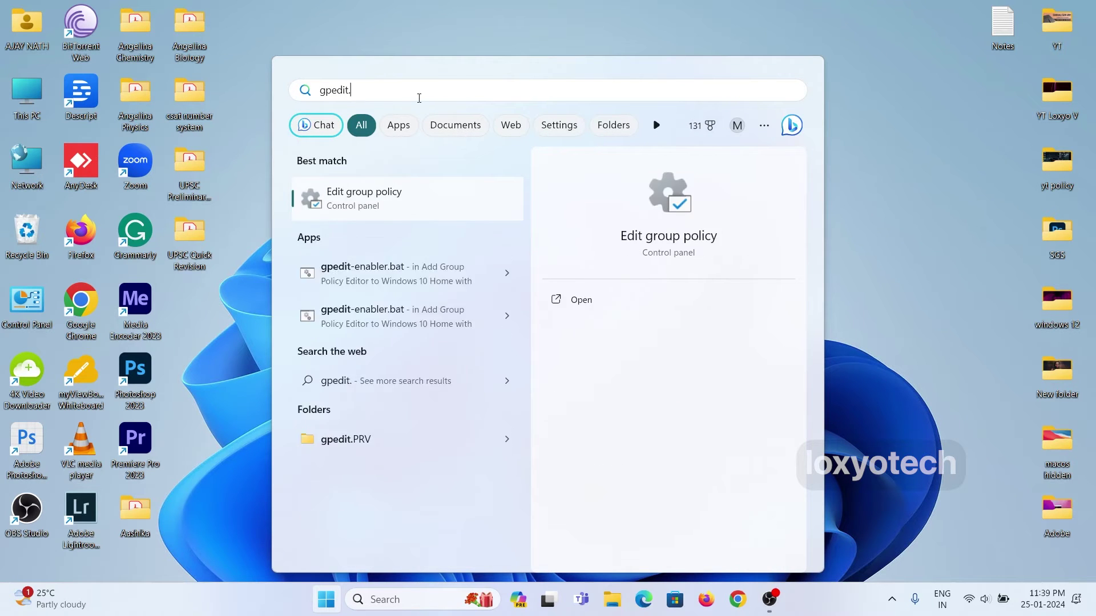
type("c")
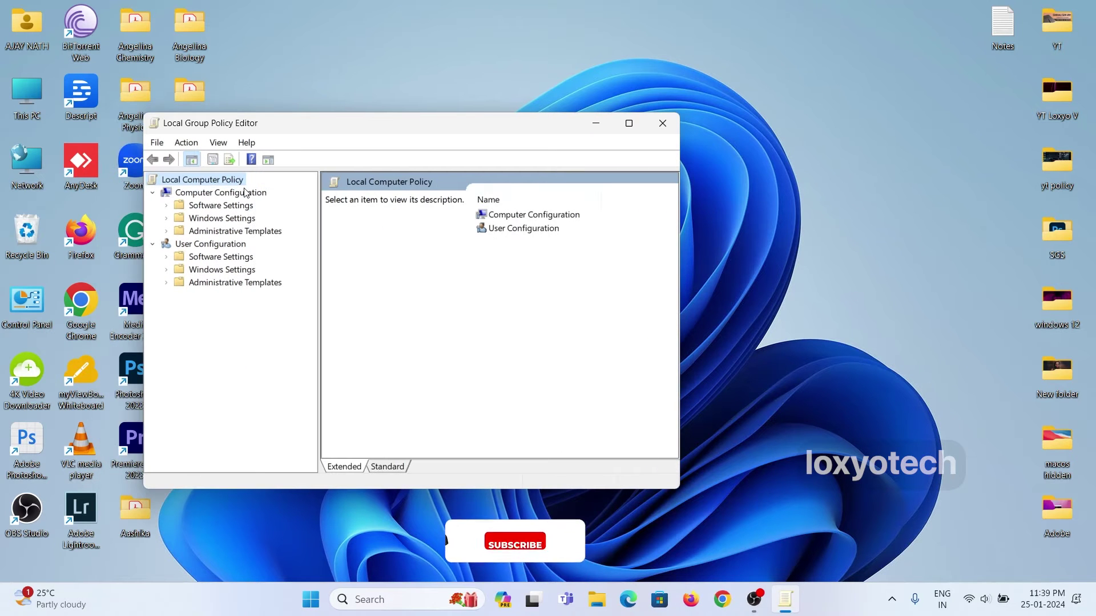
Step: Browse to Computer Configuration > Administrative Templates > Printers and select Configure RPC connection settings
left_click(247, 193)
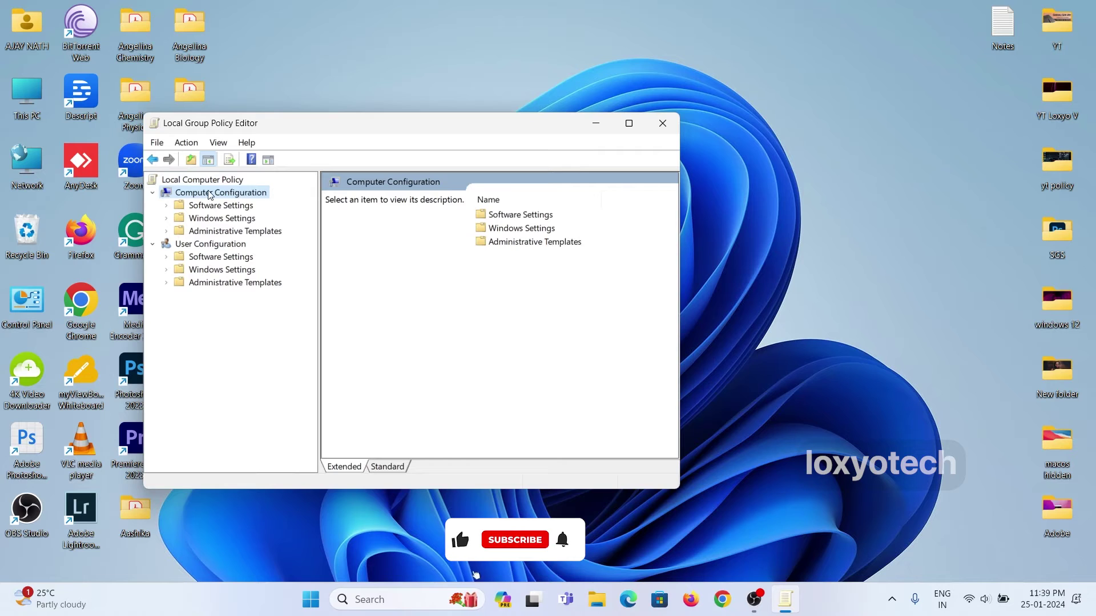
left_click(173, 232)
left_click(168, 232)
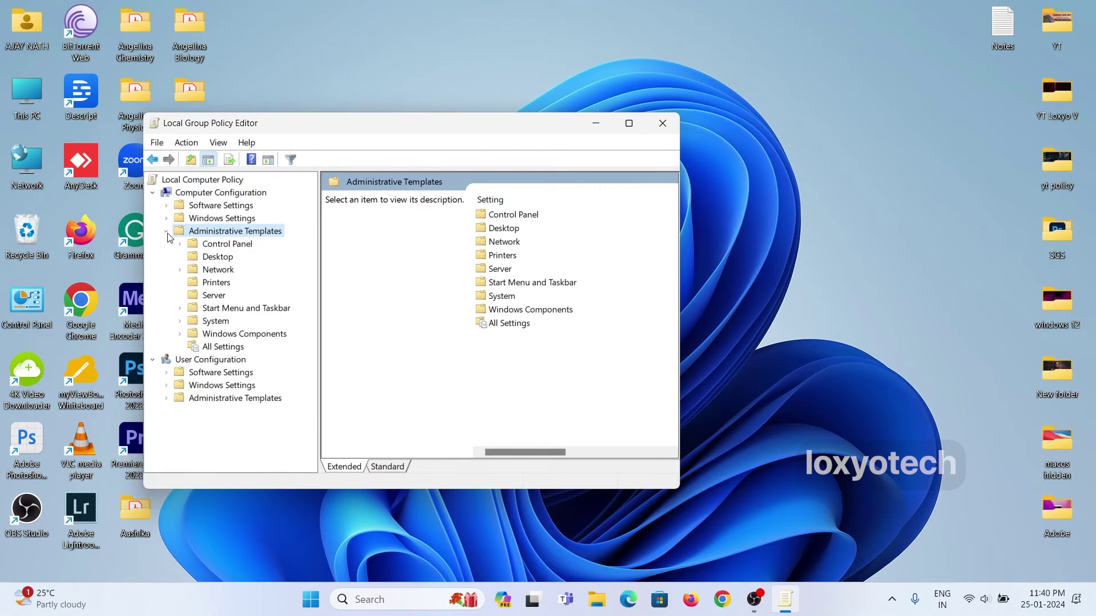
left_click(216, 283)
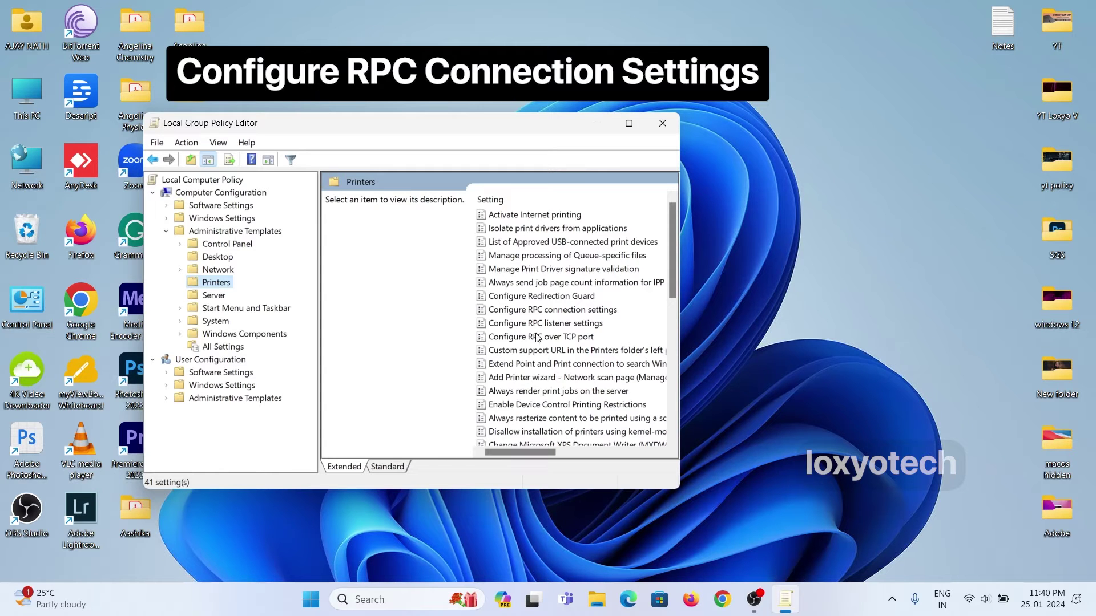
left_click_drag(679, 314, 801, 315)
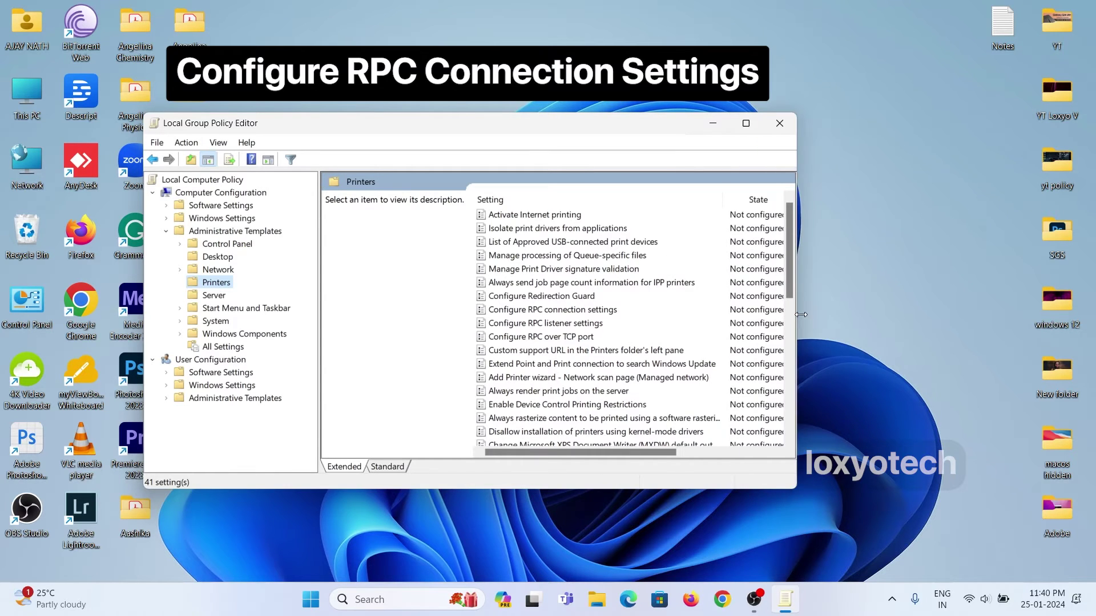
left_click(576, 311)
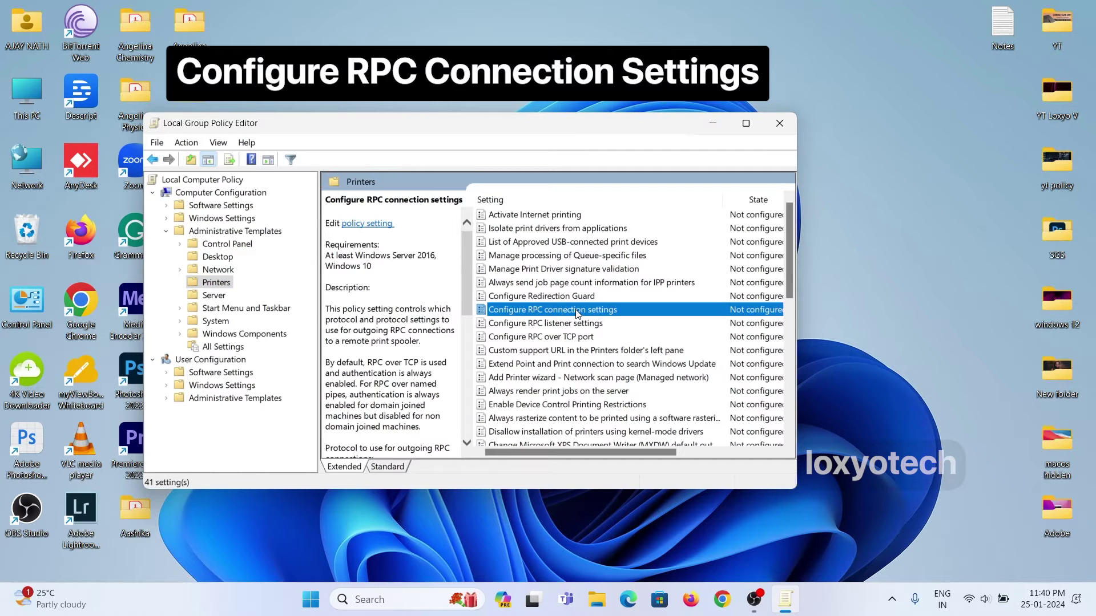
Step: Enable Configure RPC connection settings with the protocol set to 'RPC over named pipes'
double_click(576, 311)
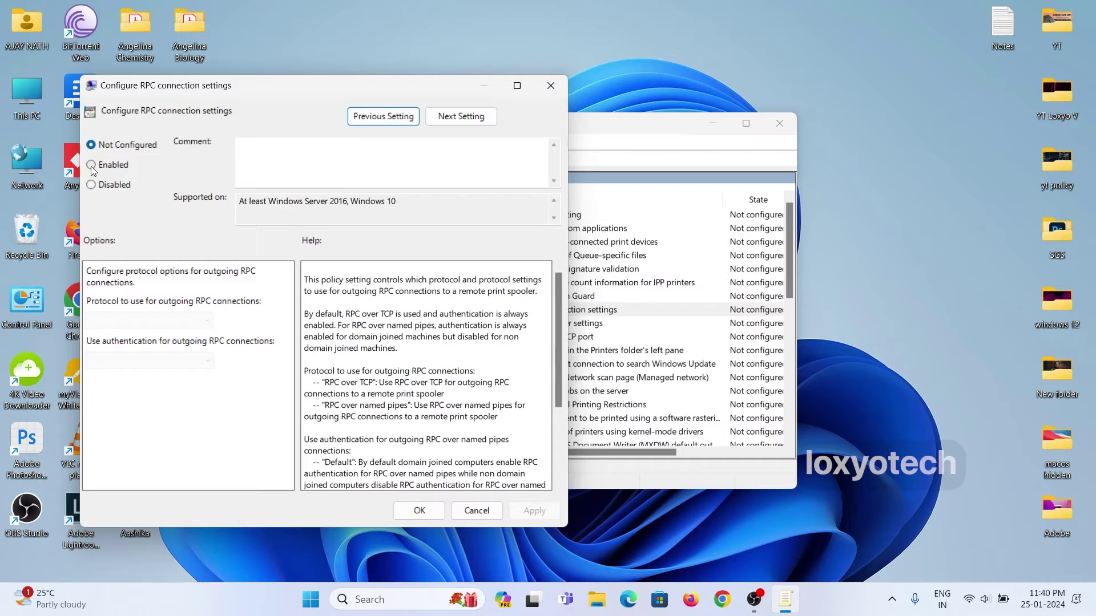
left_click(91, 164)
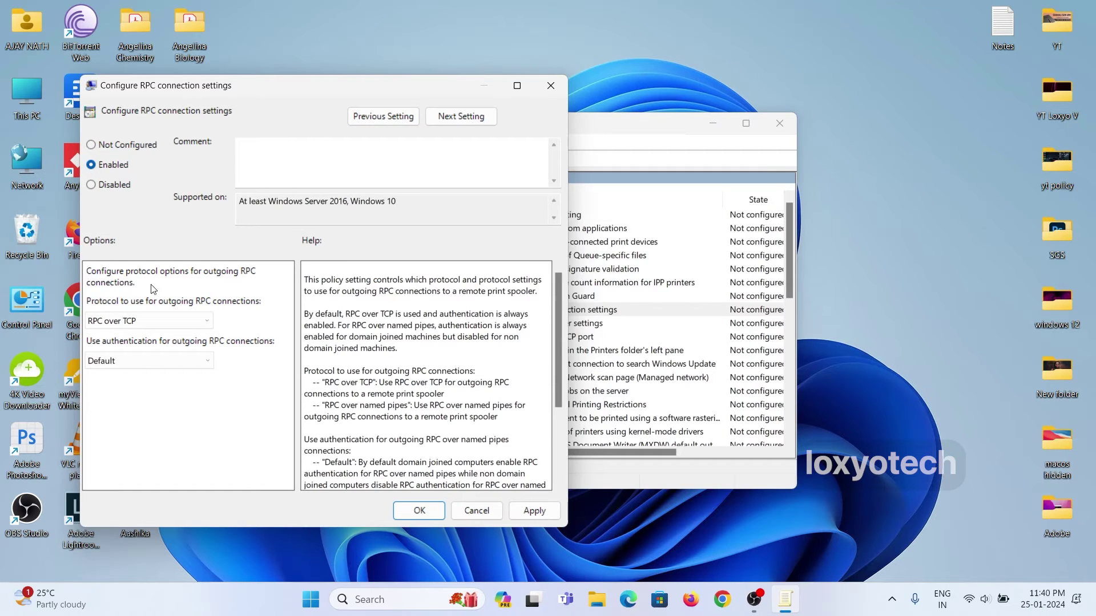
left_click(164, 320)
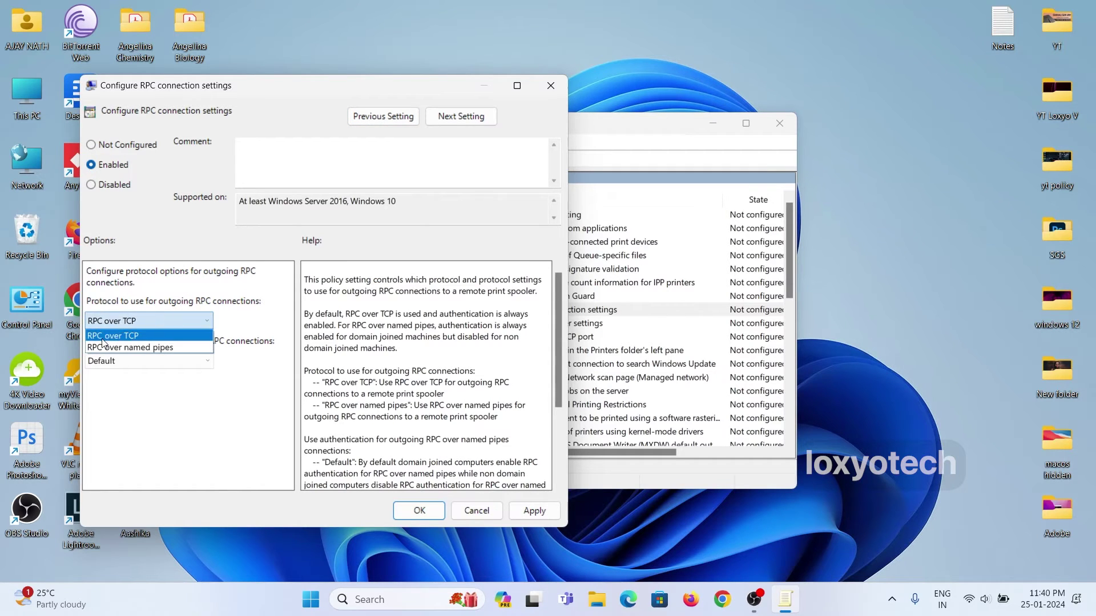
left_click(161, 348)
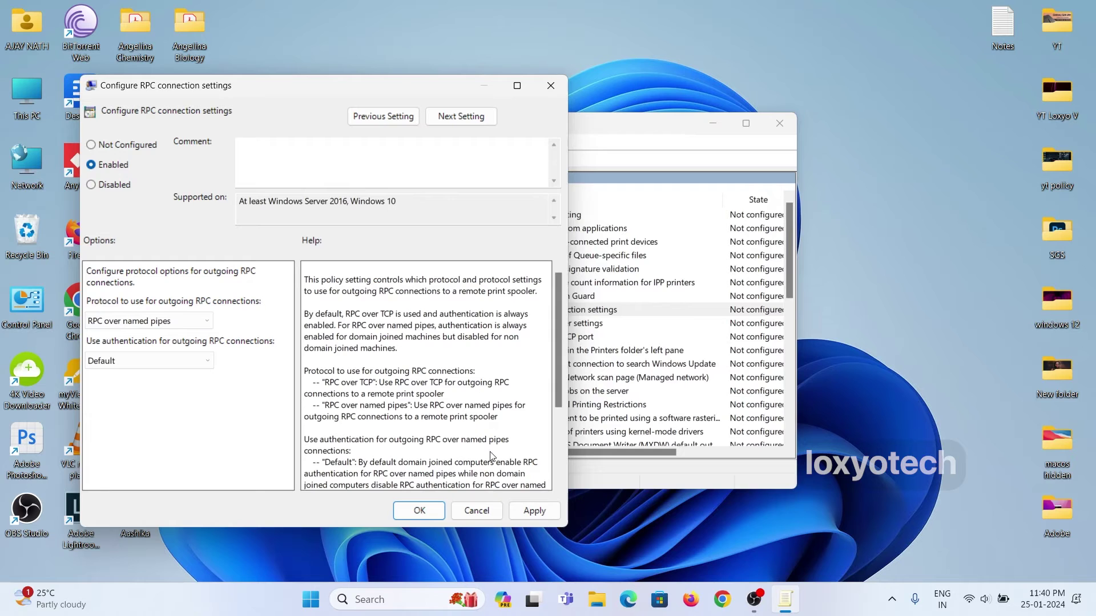
left_click(534, 511)
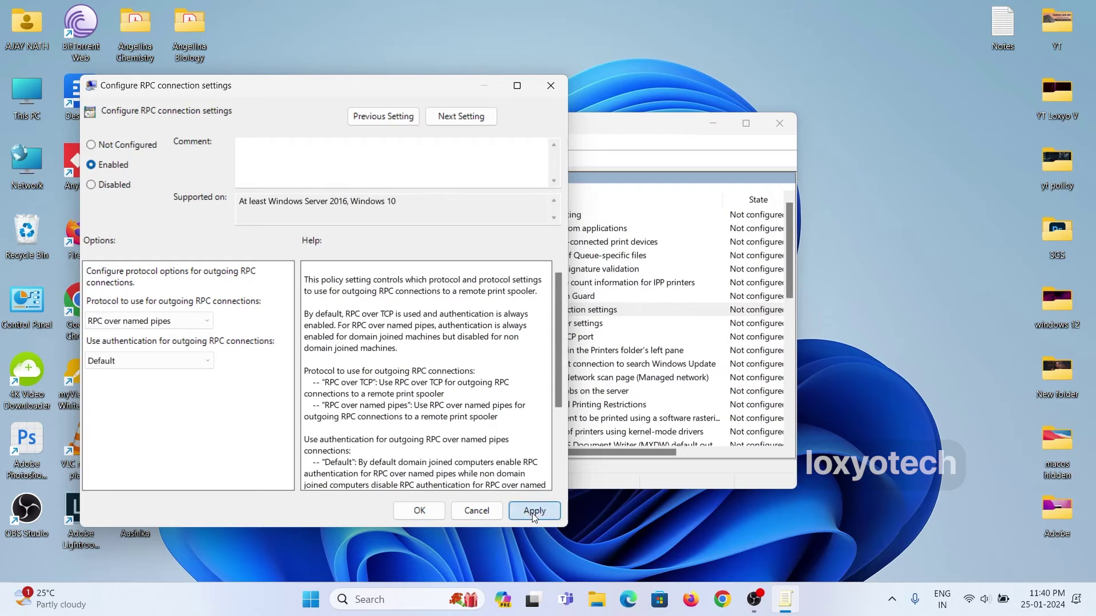
left_click(424, 512)
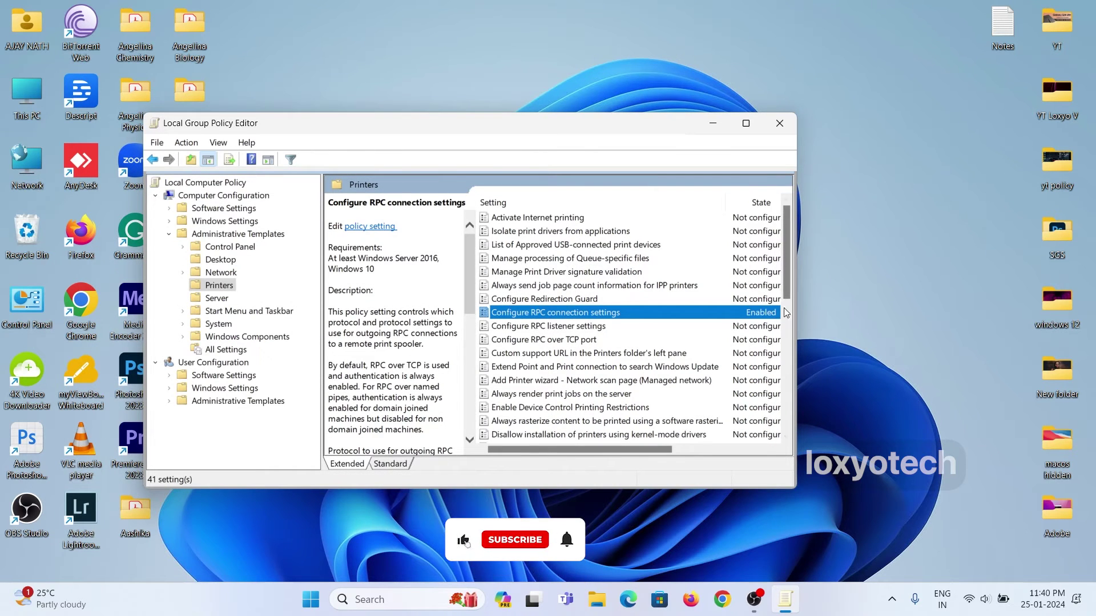
Step: Set the Printer browsing policy in the Printers list to Enabled
scroll(785, 297, "down", 1)
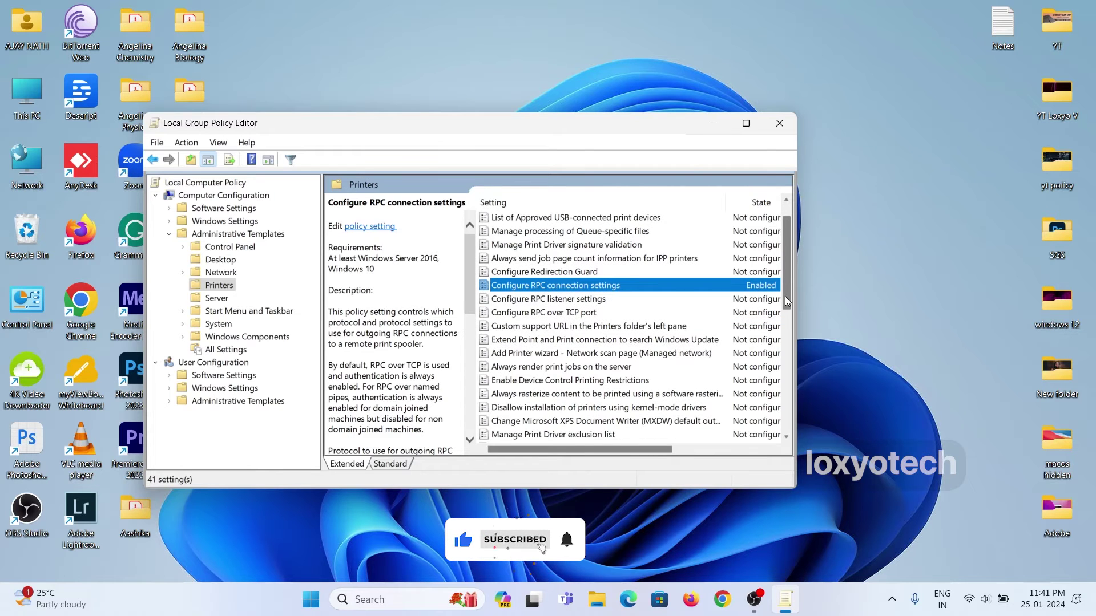
left_click_drag(785, 284, 781, 365)
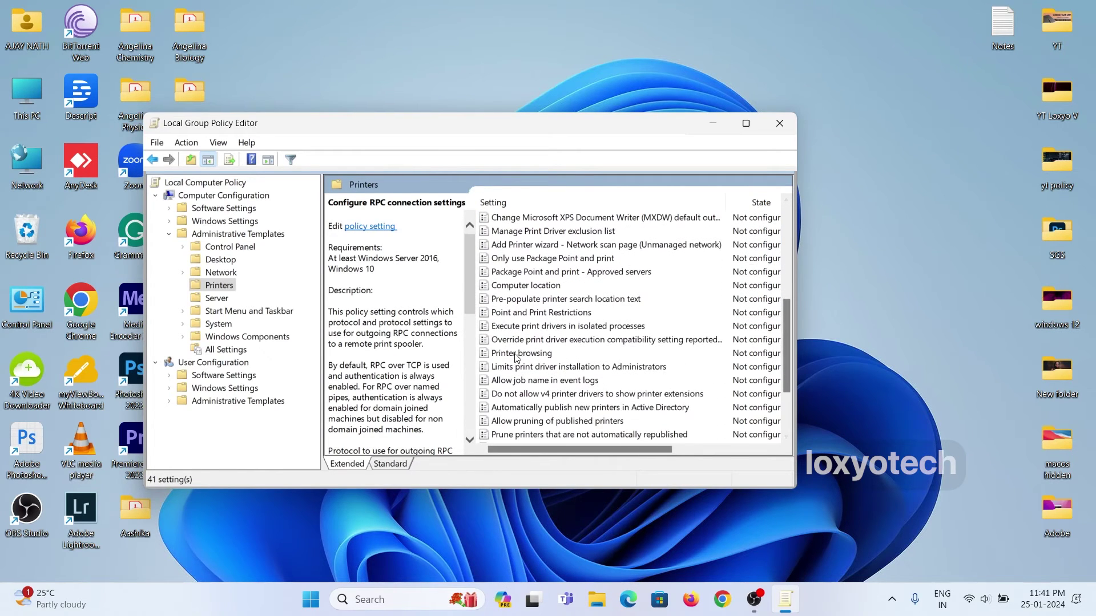
double_click(516, 353)
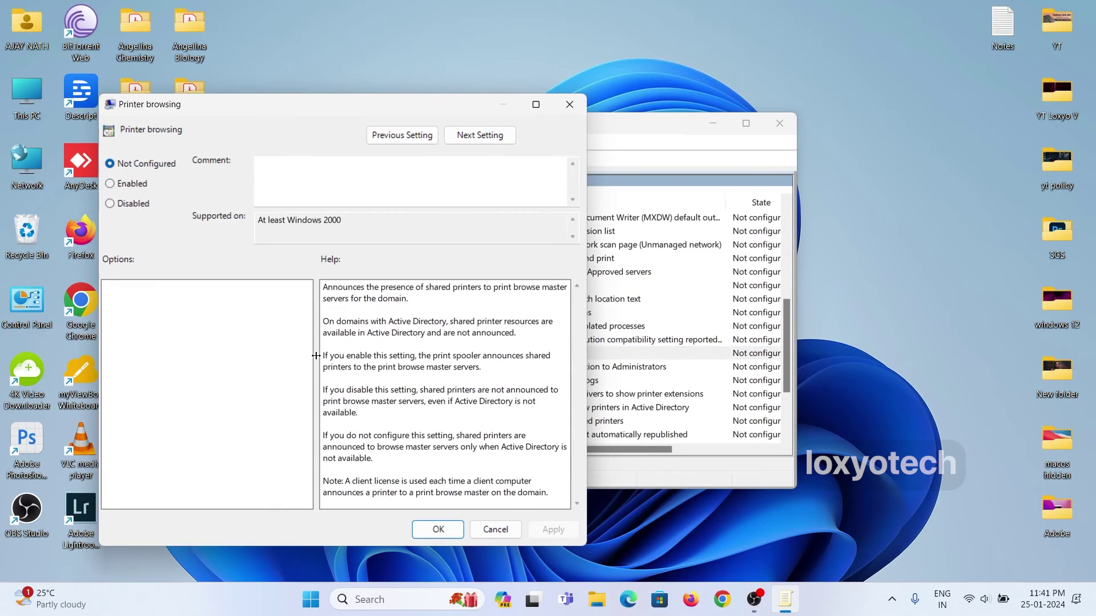
left_click(111, 185)
left_click(556, 536)
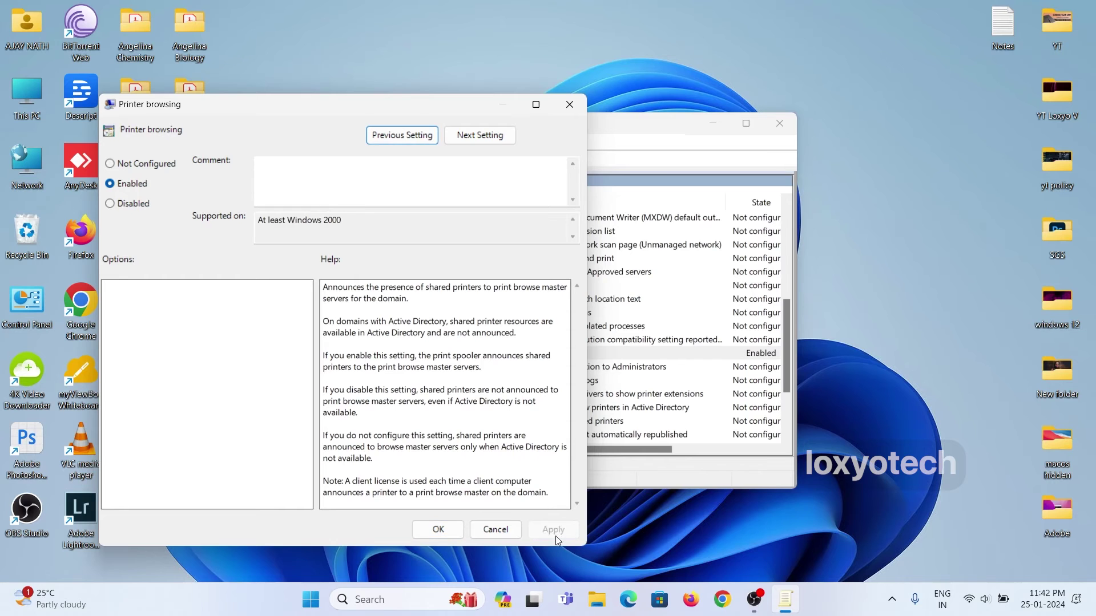
left_click(440, 533)
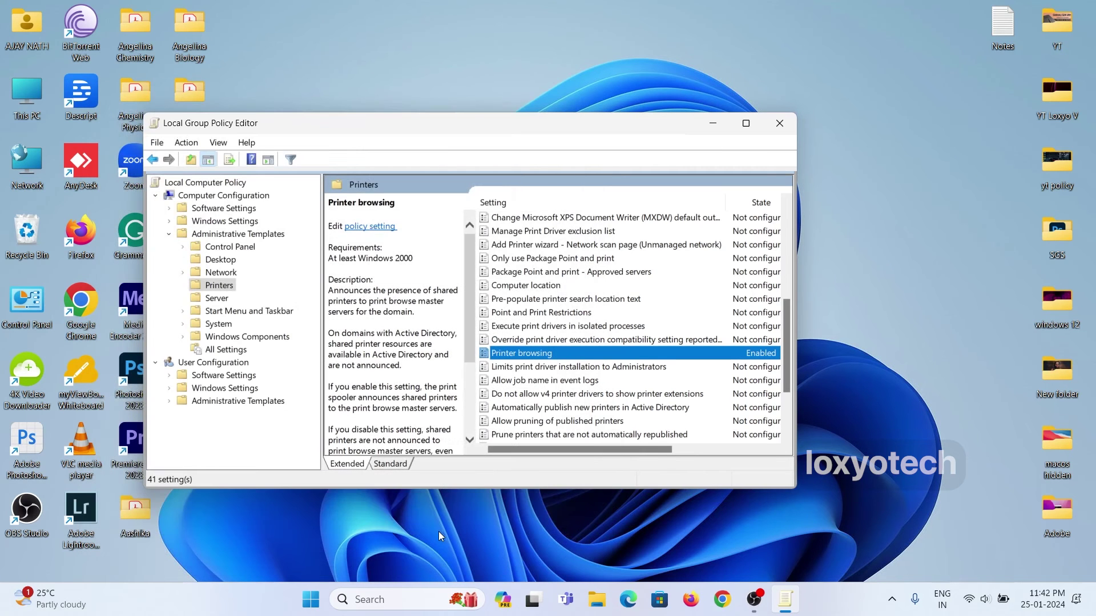
Step: Close the policy editor and run Services as administrator from a 'services' search
left_click(775, 134)
left_click(317, 600)
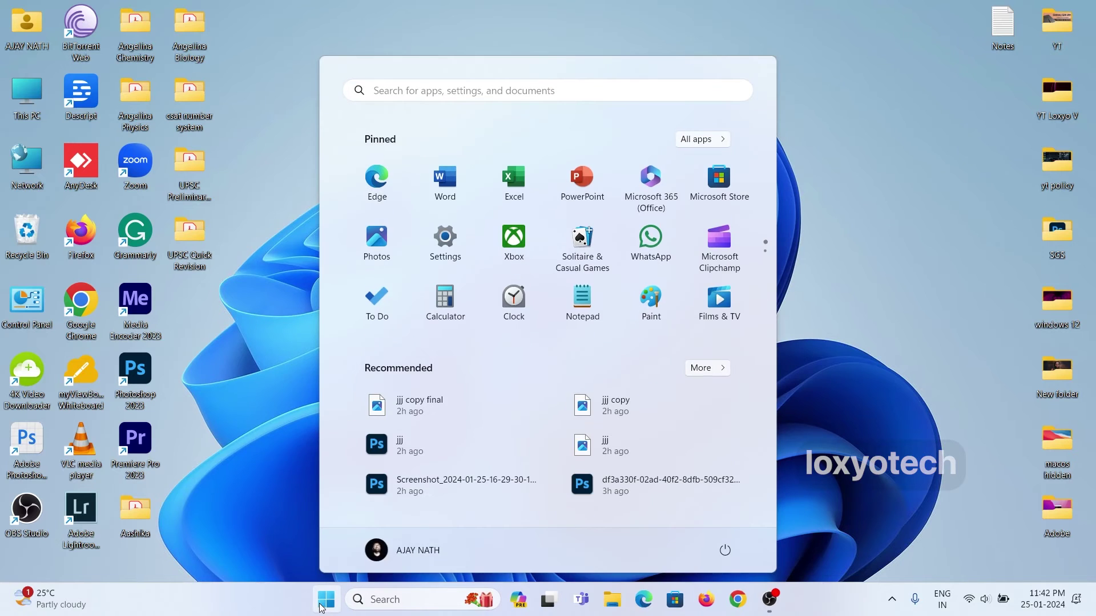
left_click(393, 87)
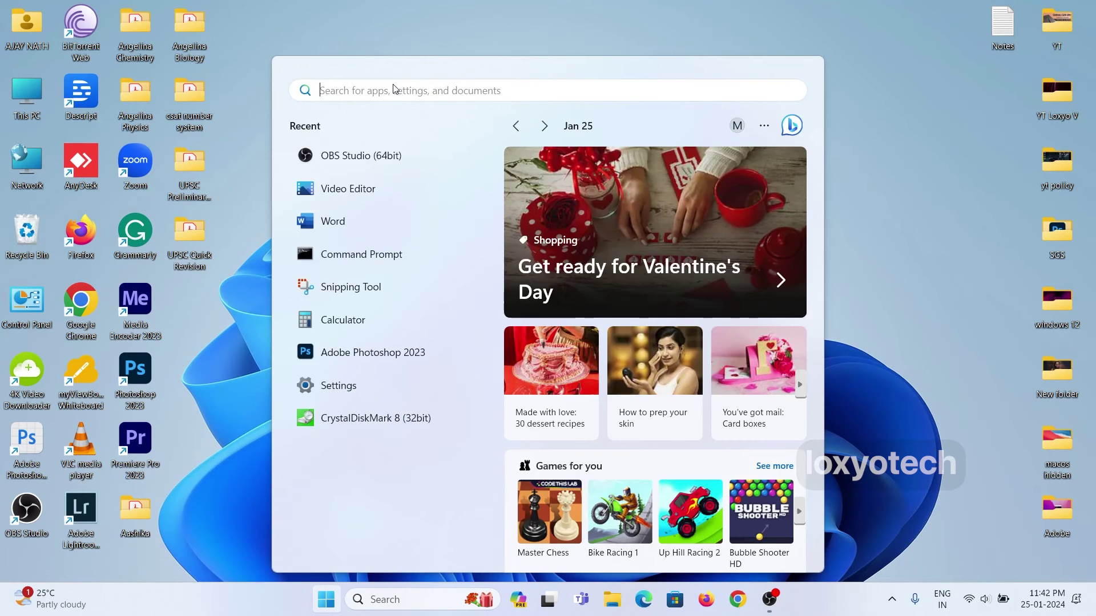
type("services")
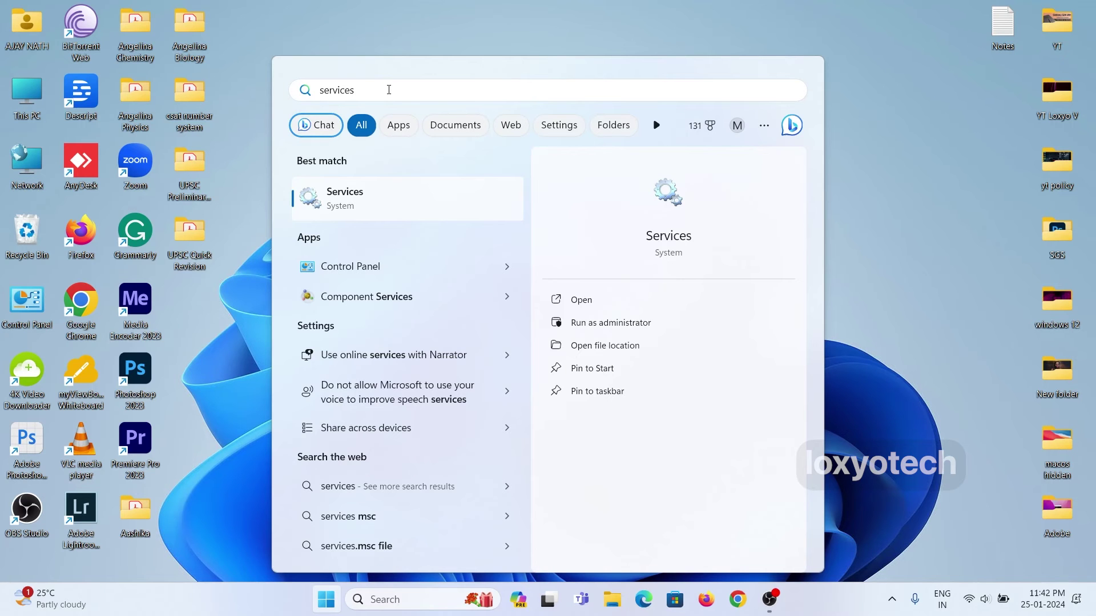
left_click(621, 323)
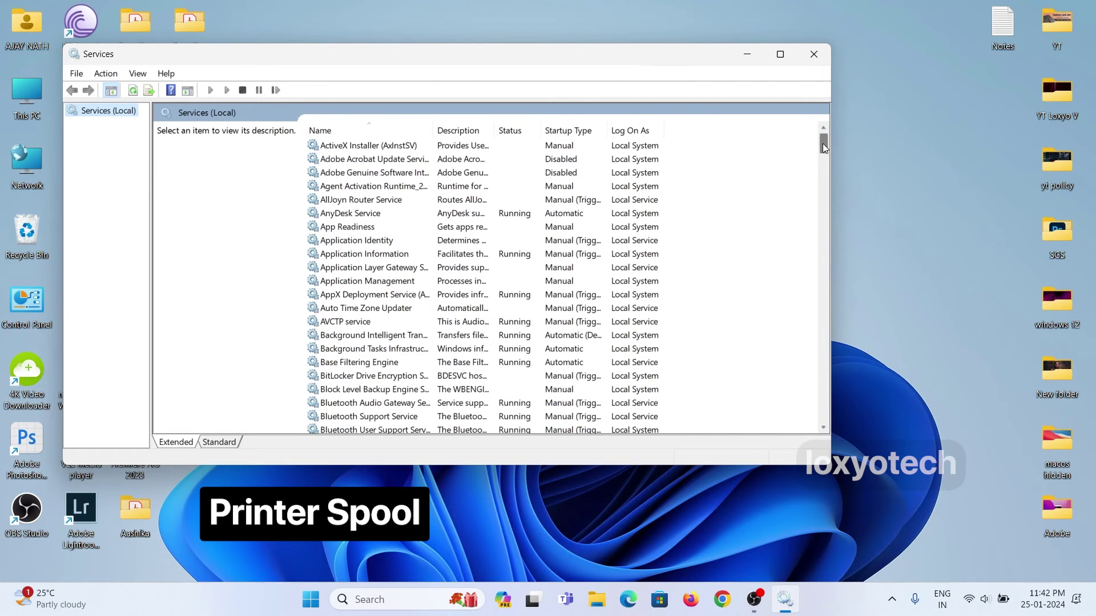
Step: Restart the Print Spooler service from its context menu
left_click_drag(824, 147, 811, 305)
left_click(365, 363)
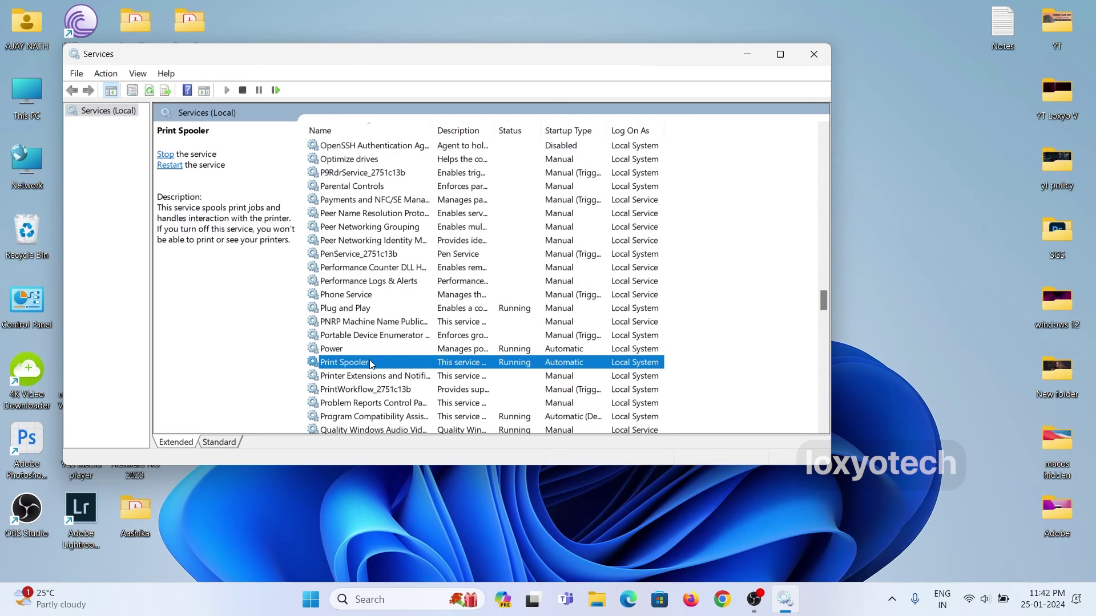
right_click(364, 364)
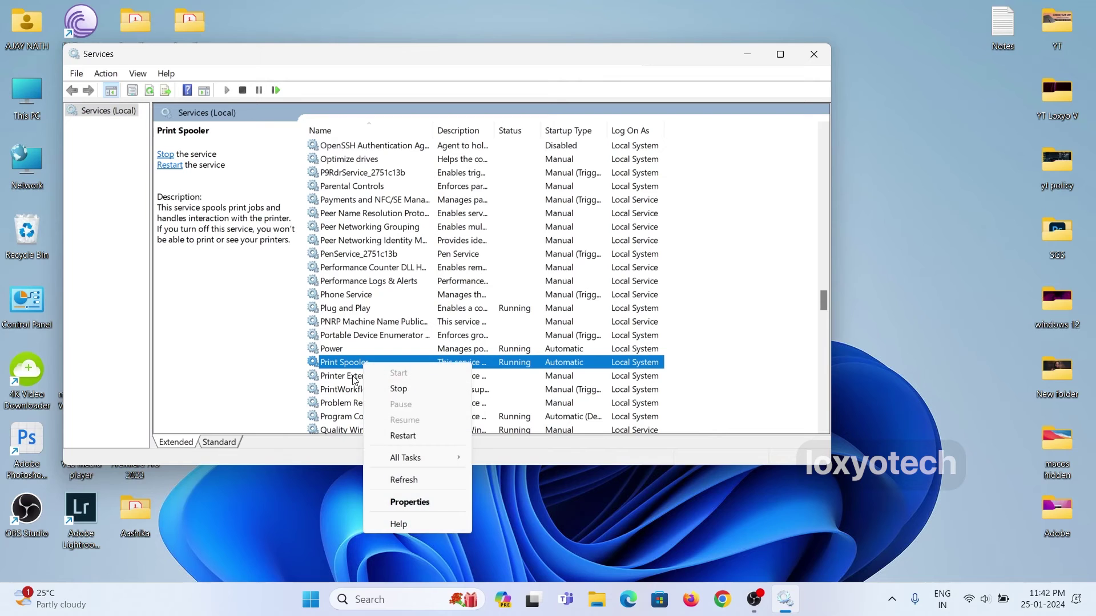
left_click(403, 436)
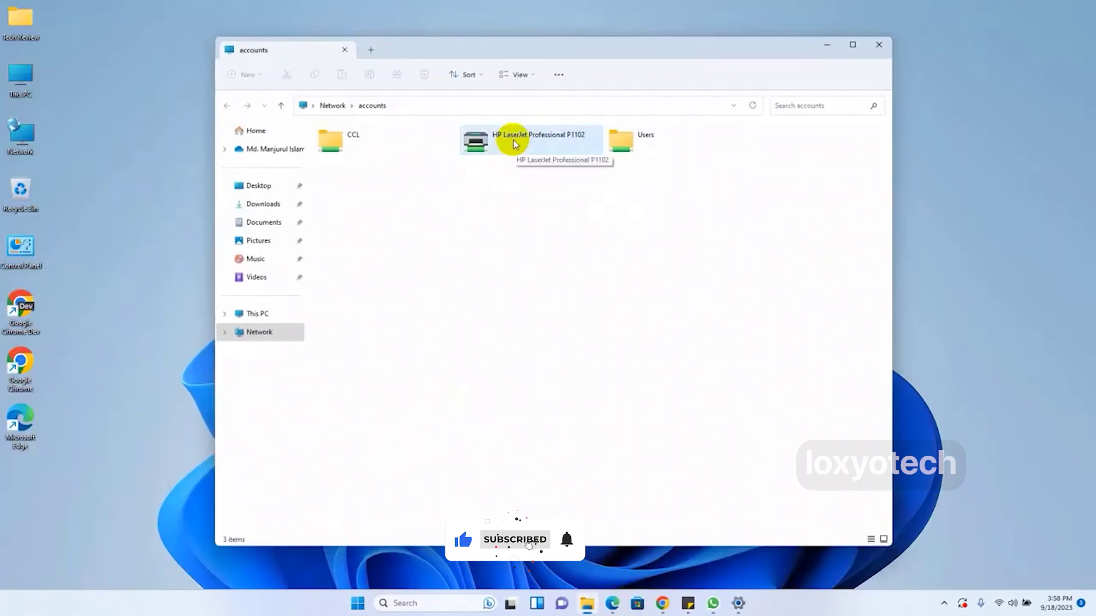
Step: Connect to the shared HP LaserJet Professional P1102 and install its driver
double_click(515, 144)
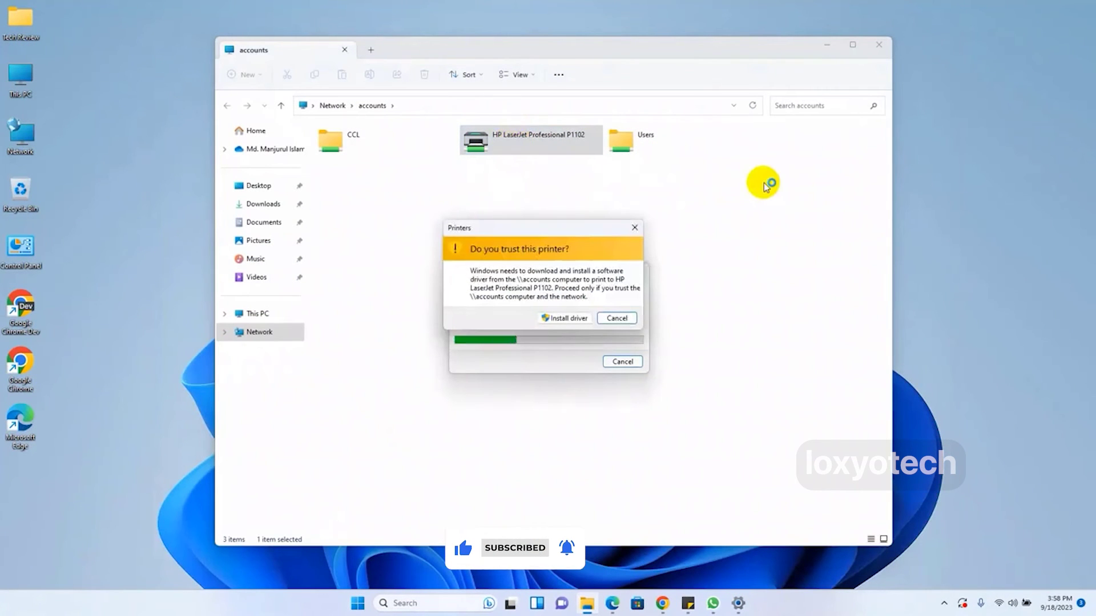
left_click(560, 317)
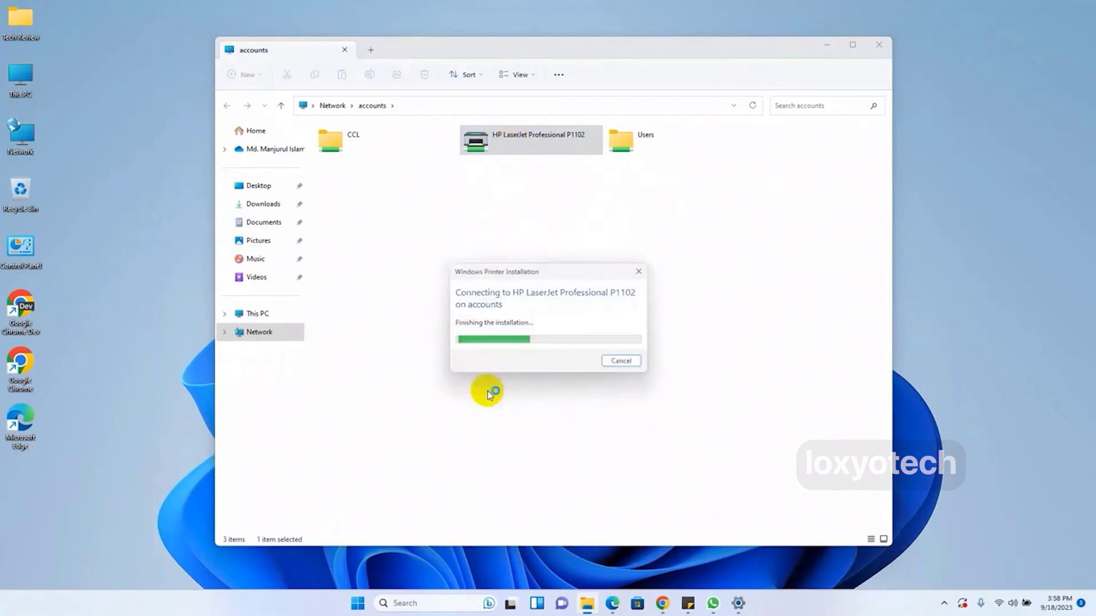